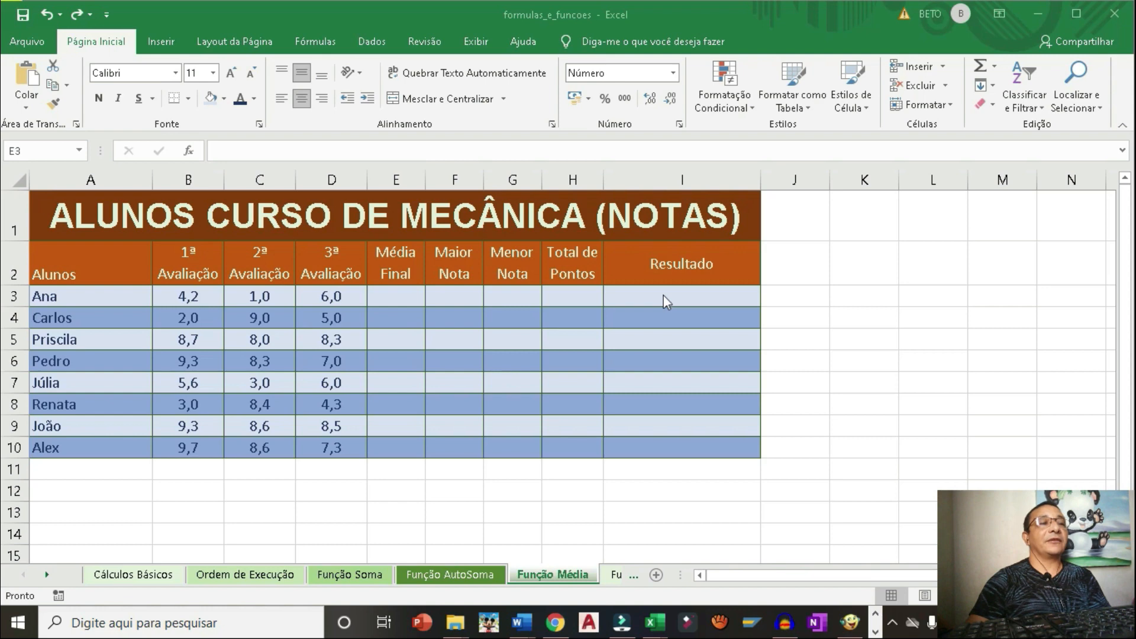
# - Enter the formula =MÉDIA(B3:D3) in cell E3 to calculate the first student's final average
pyautogui.click(400, 292)
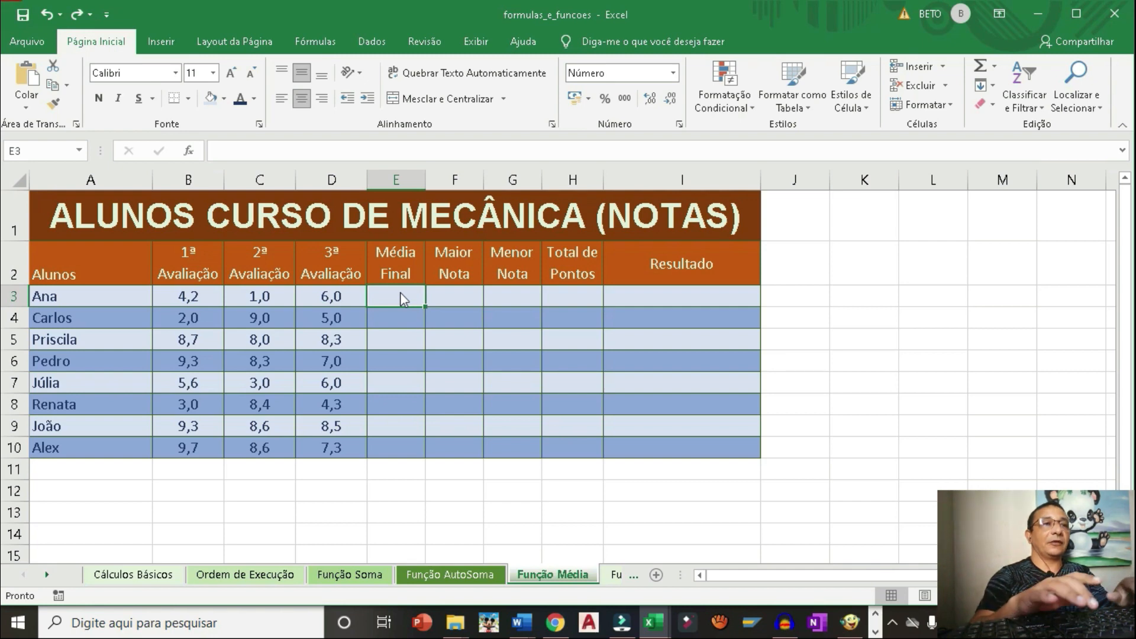
pyautogui.write('=')
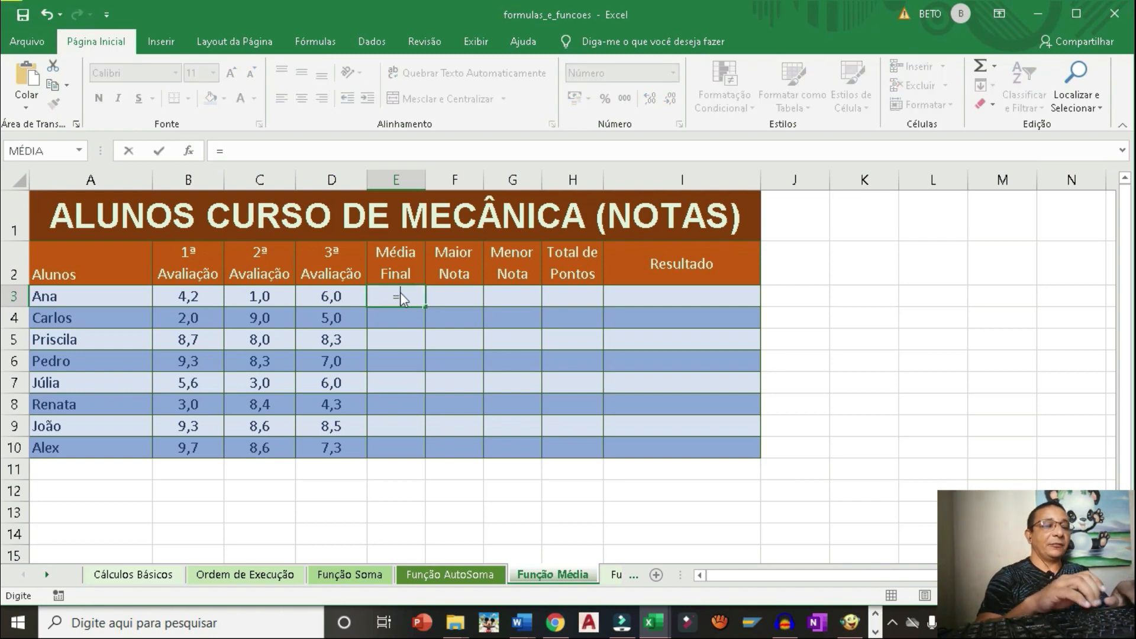
pyautogui.write('MÉ')
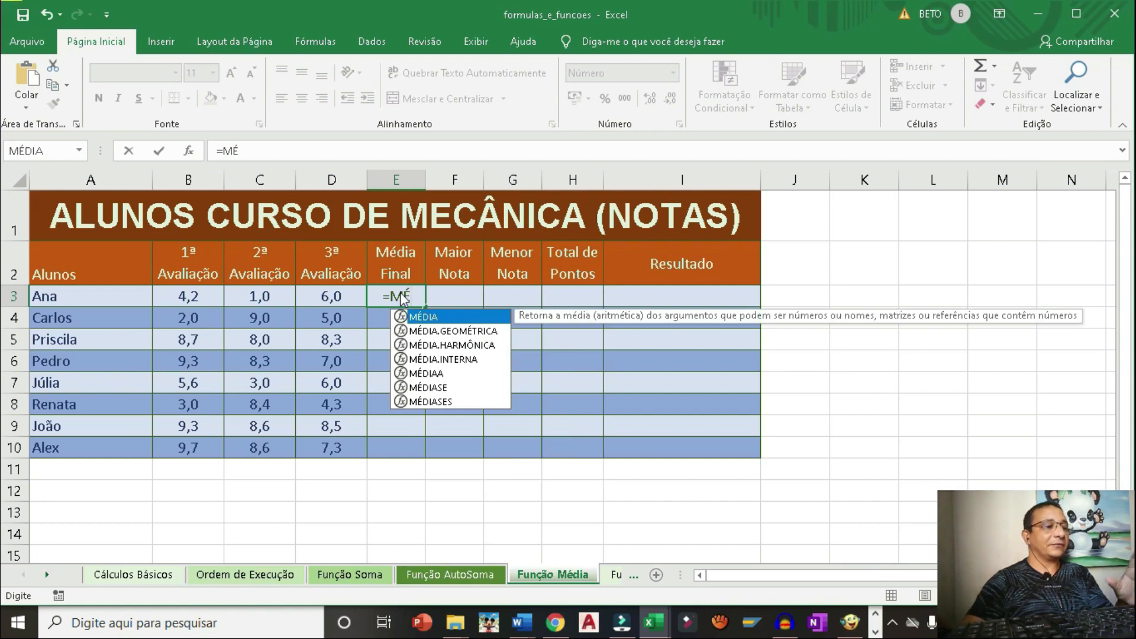
pyautogui.press('Tab')
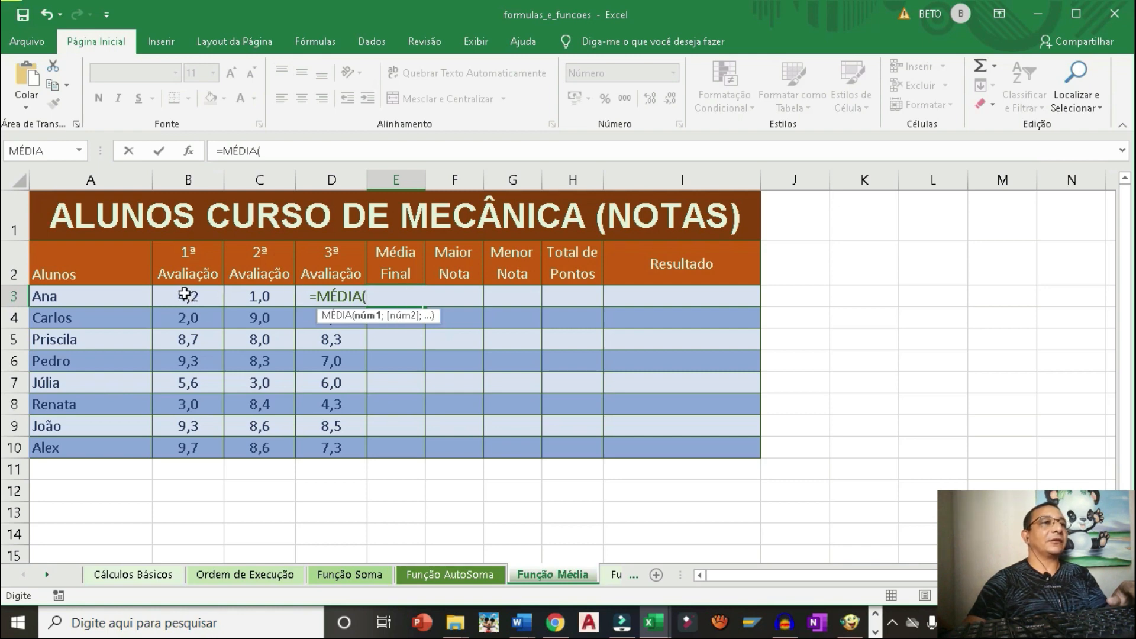
pyautogui.moveTo(184, 294); pyautogui.dragTo(323, 289)
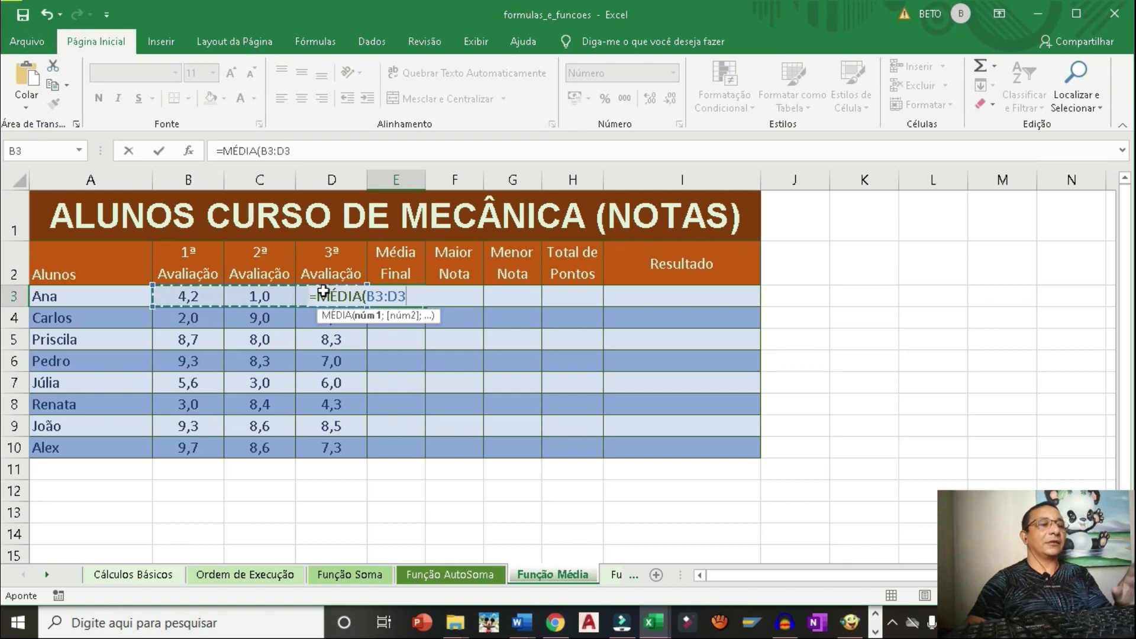
pyautogui.write(')')
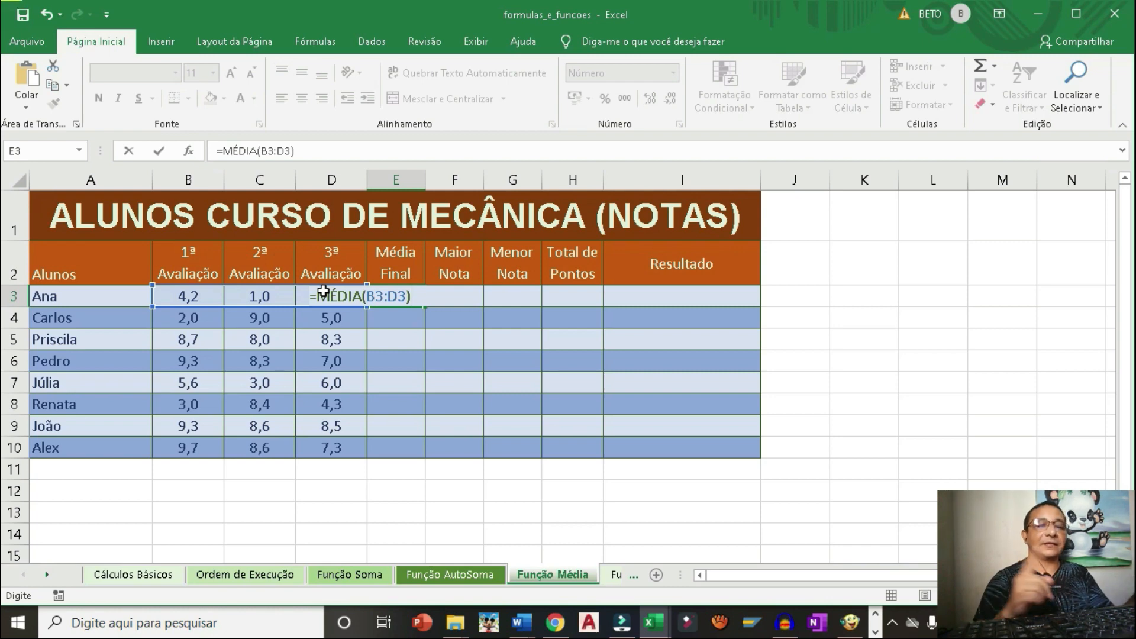
pyautogui.press('Return')
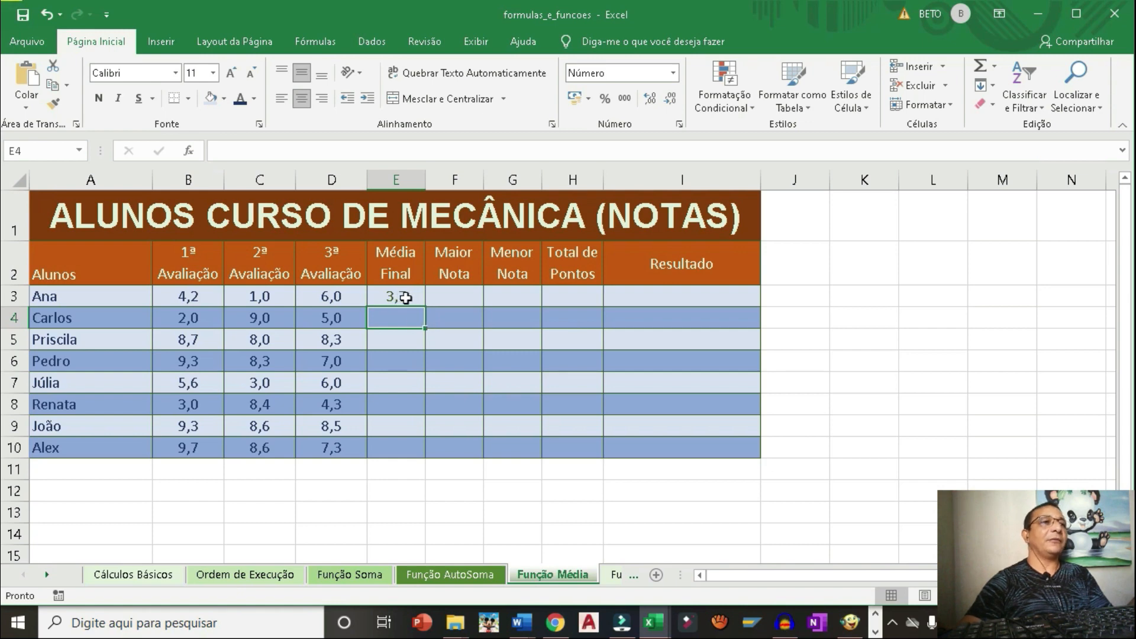
# - Undo the average formula entered in cell E3
pyautogui.click(405, 298)
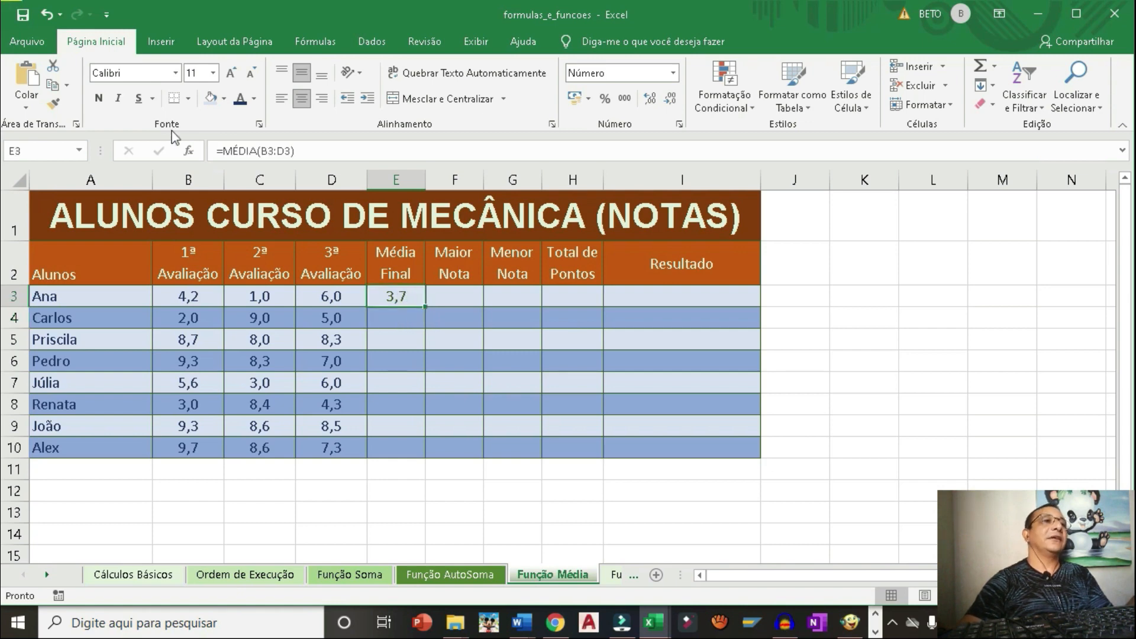
pyautogui.click(47, 15)
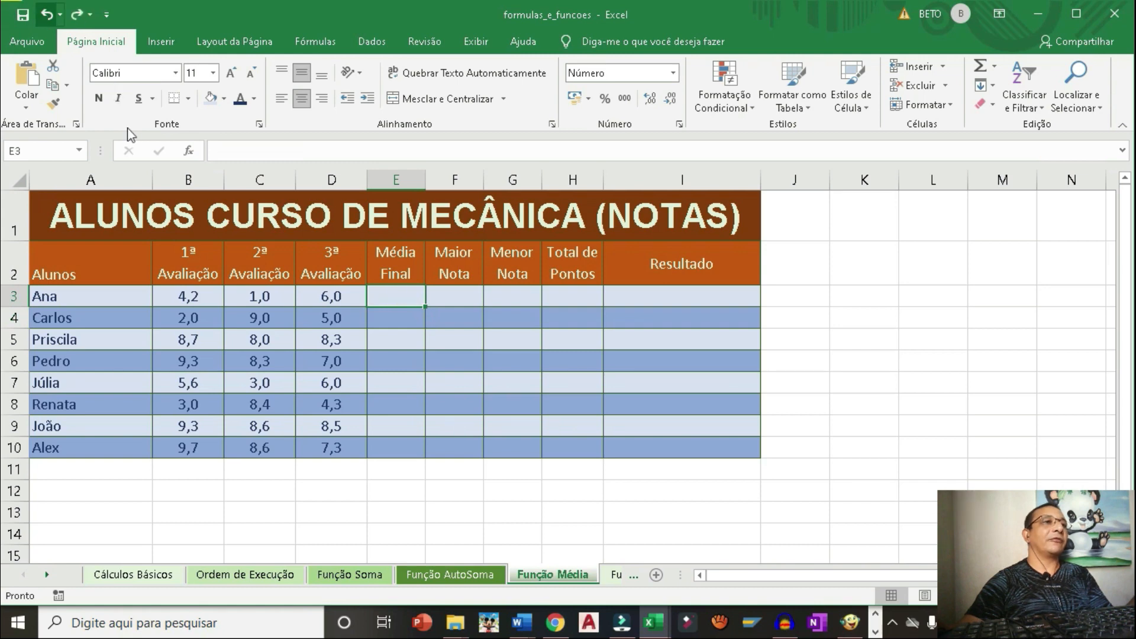
pyautogui.click(402, 330)
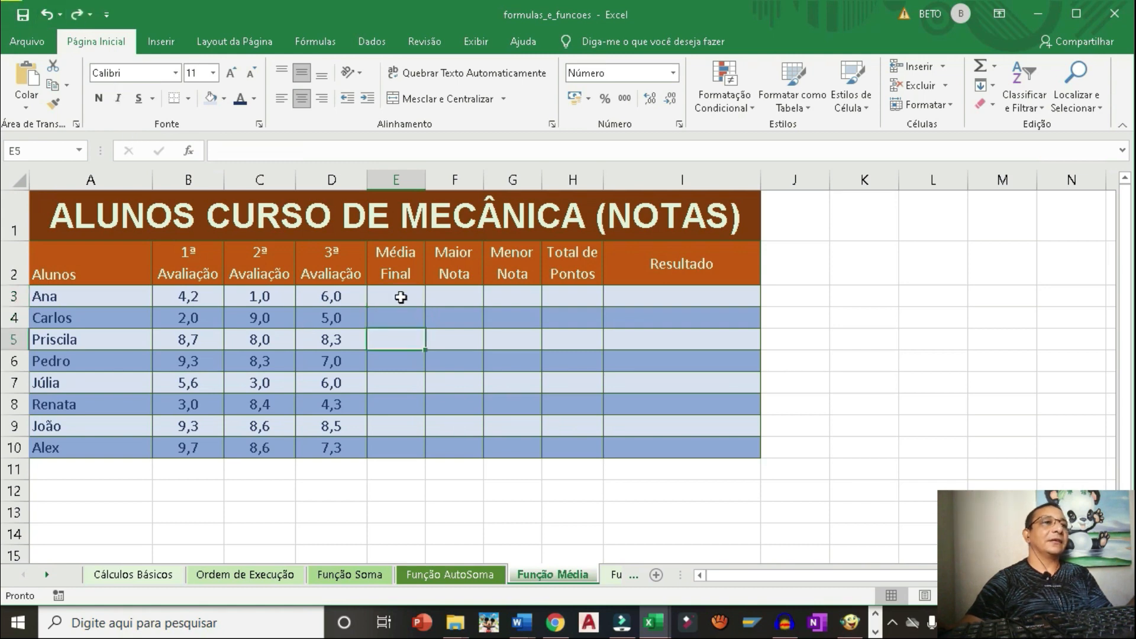
# - Insert the MÉDIA function in cell E3 using Insert Function, moving its arguments dialog clear of the grade table
pyautogui.click(401, 298)
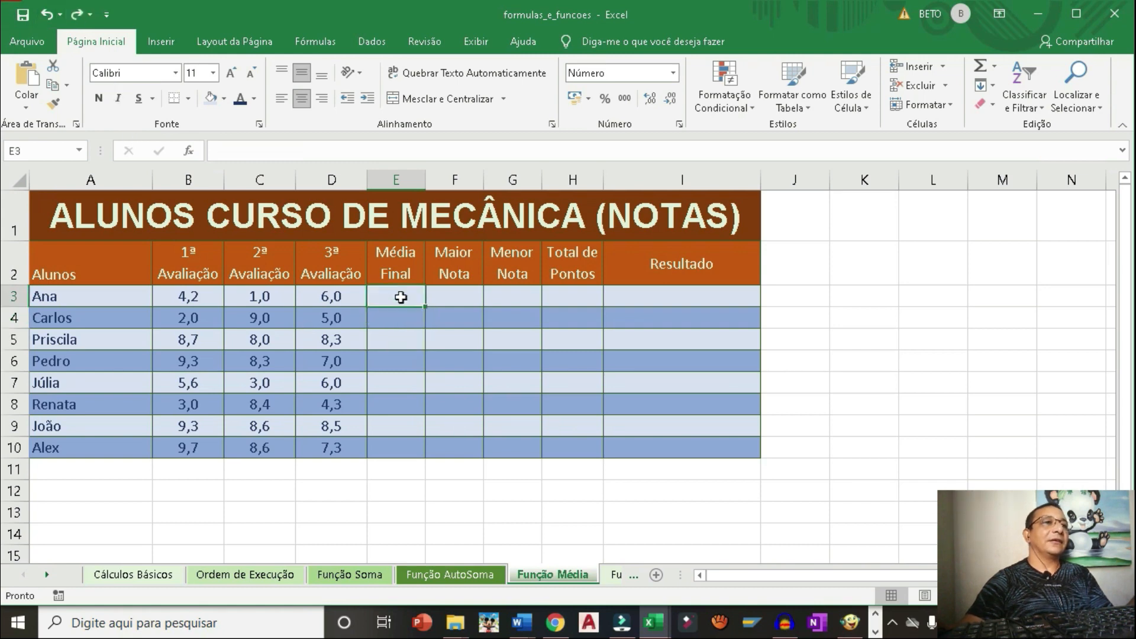
pyautogui.click(189, 152)
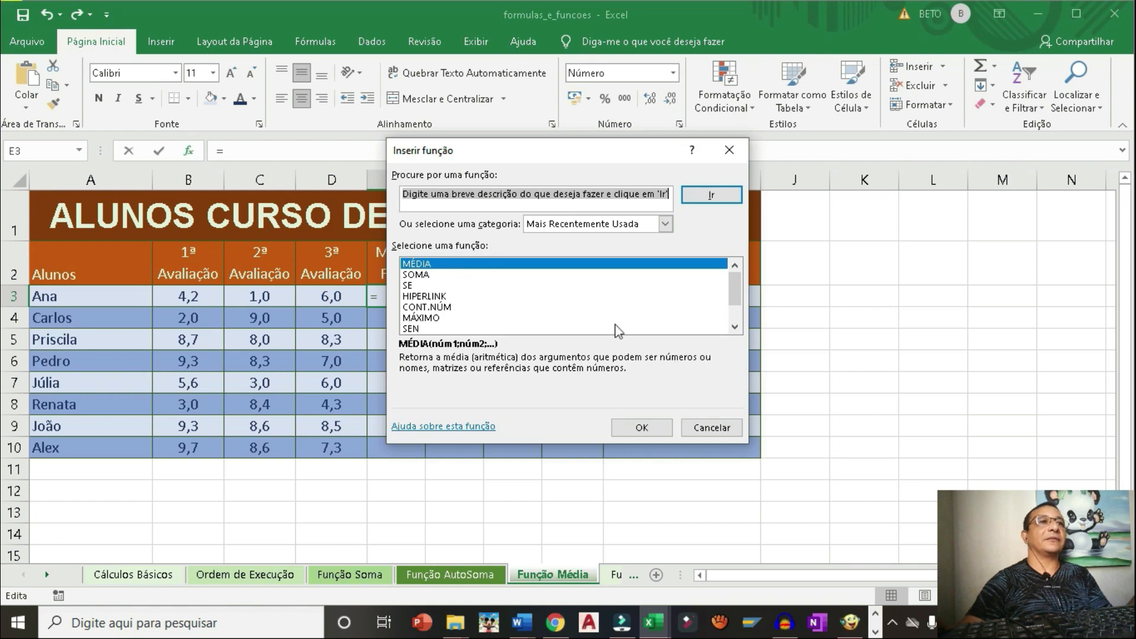
pyautogui.click(641, 427)
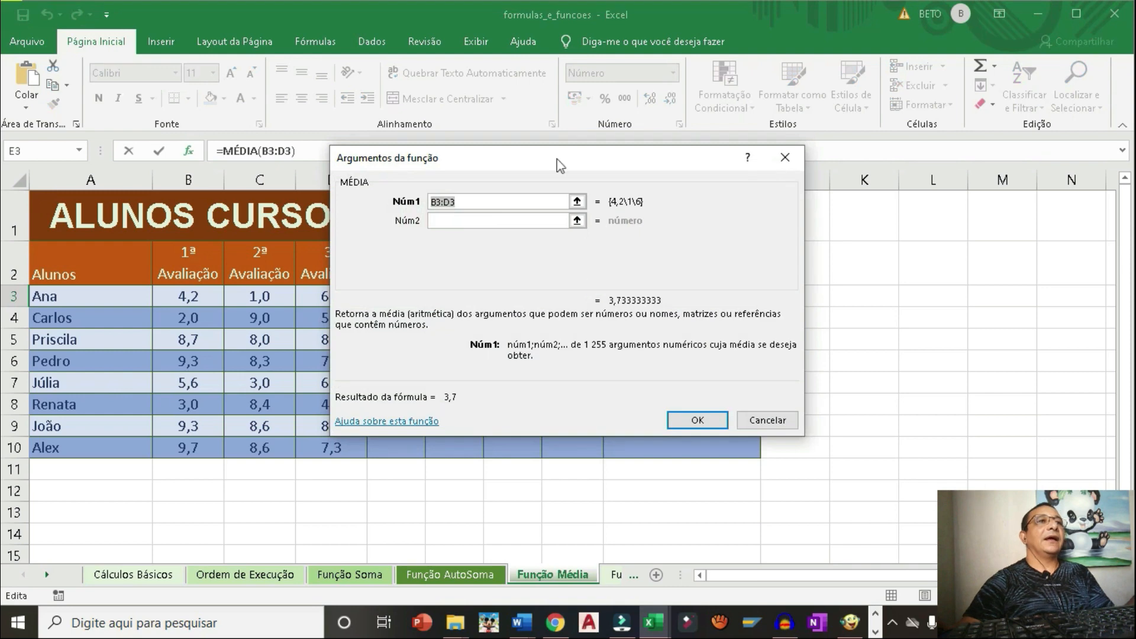
pyautogui.moveTo(545, 161); pyautogui.dragTo(828, 47)
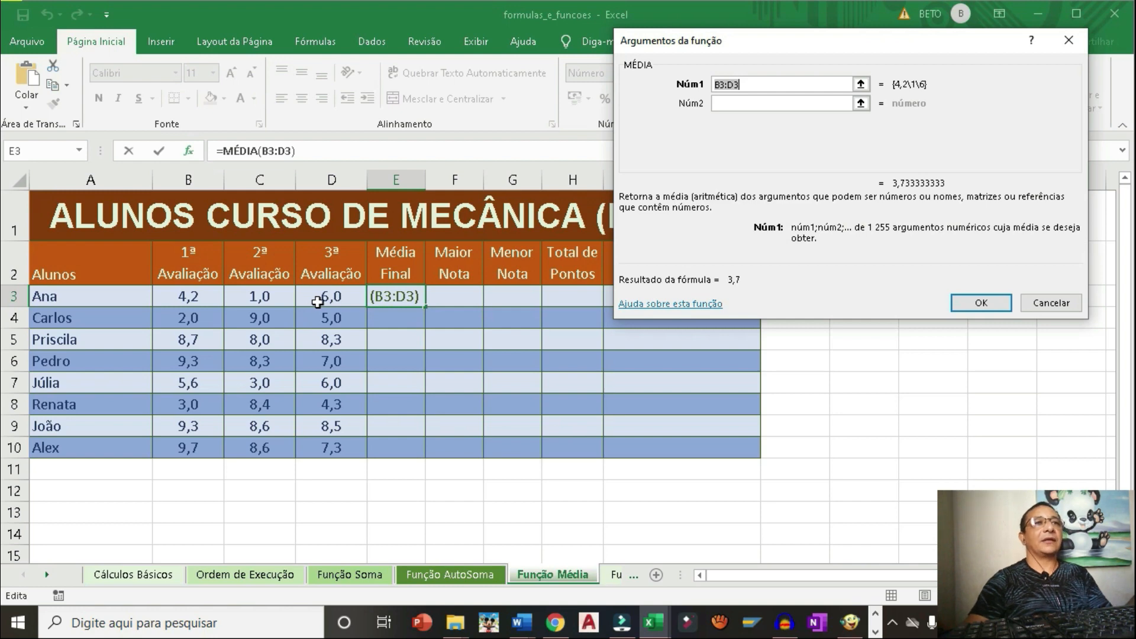
# - Clear the suggested range from the Núm1 argument of the MÉDIA function
pyautogui.click(780, 87)
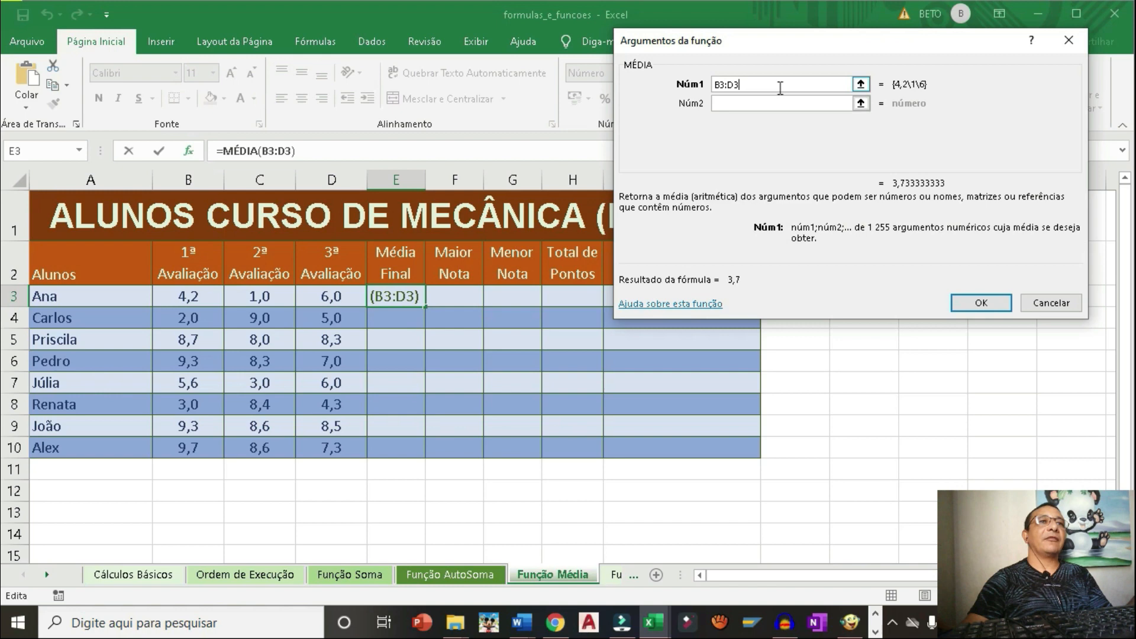
pyautogui.press('BackSpace')
pyautogui.press('BackSpace')
pyautogui.press('BackSpace')
pyautogui.press('BackSpace')
pyautogui.press('BackSpace')
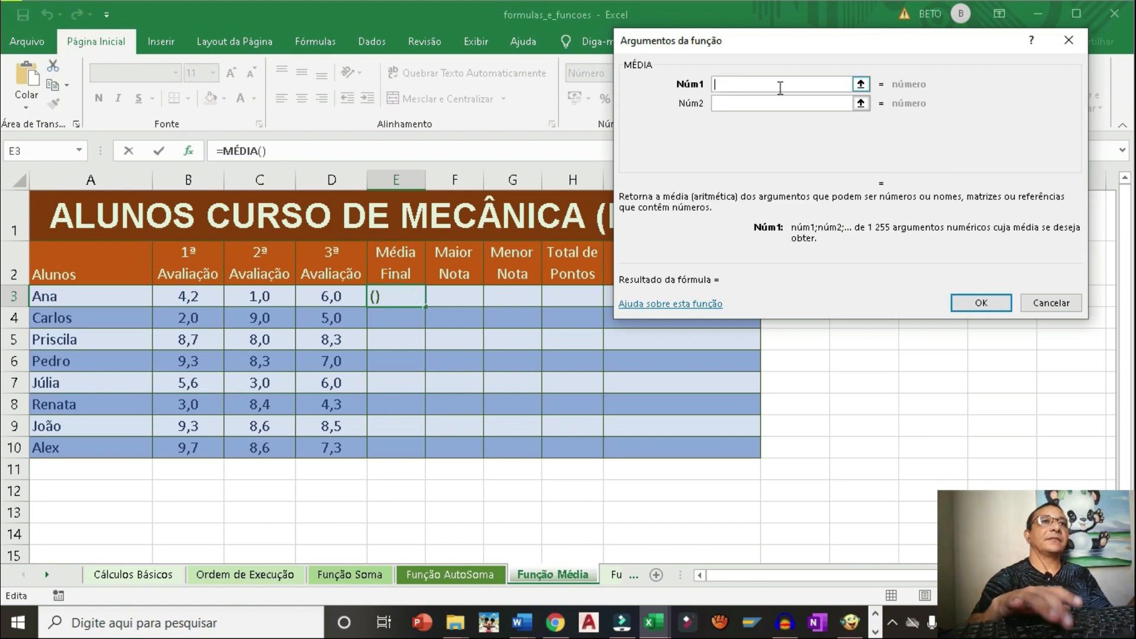
# - Set the Núm1 argument to the range B3:D3 picked on the sheet and complete the function
pyautogui.click(860, 84)
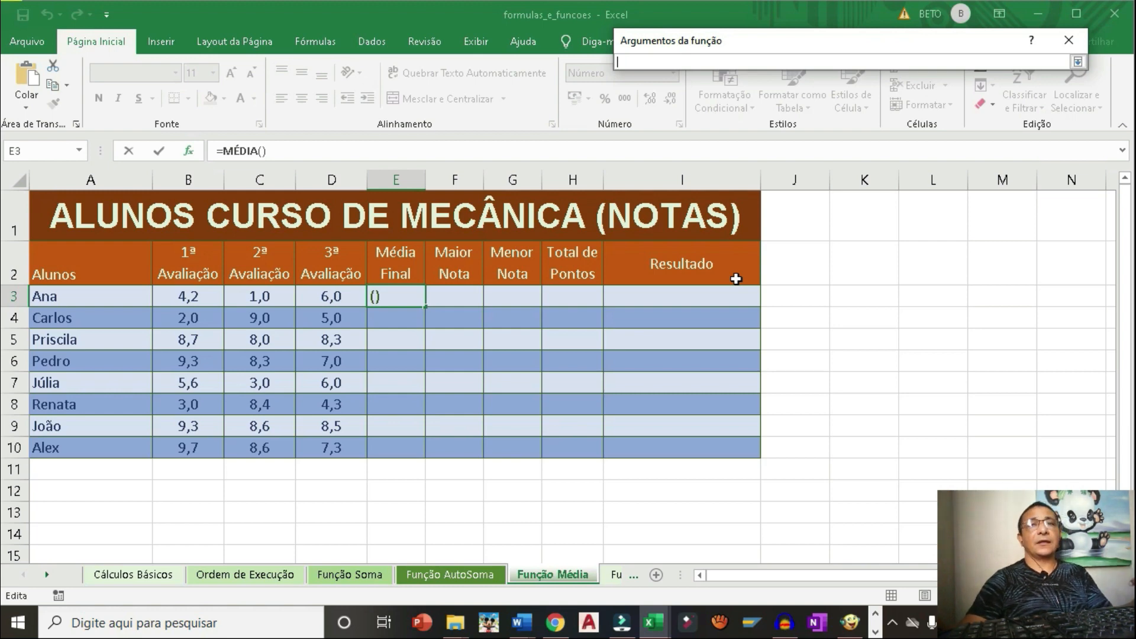
pyautogui.click(335, 298)
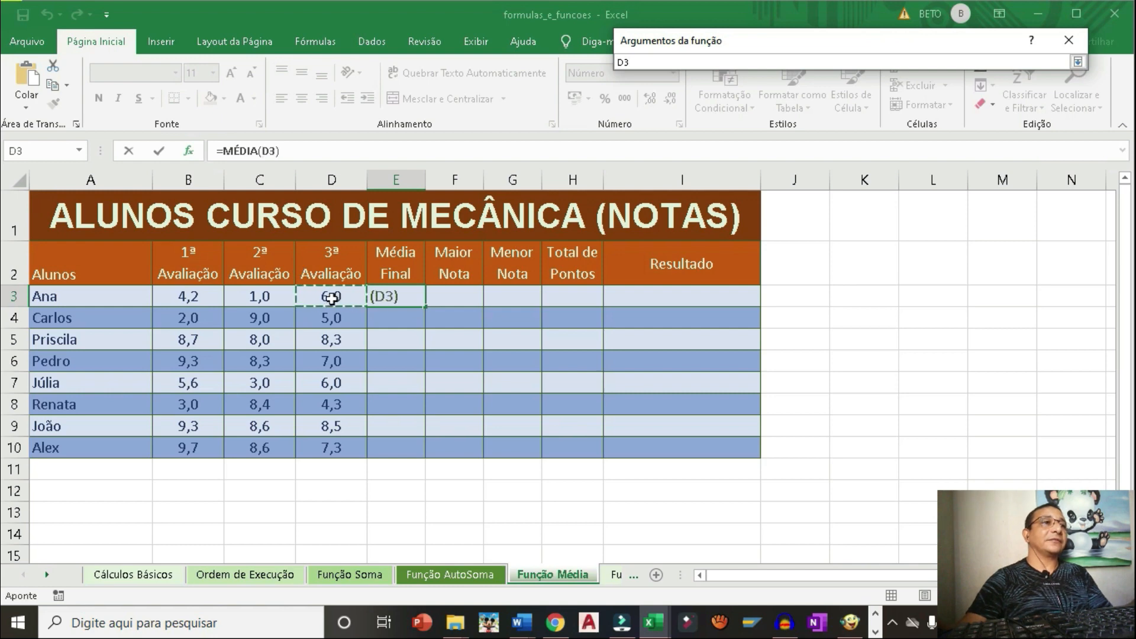
pyautogui.moveTo(331, 298)
pyautogui.mouseDown()
pyautogui.moveTo(197, 299)
pyautogui.moveTo(178, 464)
pyautogui.moveTo(181, 434)
pyautogui.moveTo(254, 322)
pyautogui.moveTo(340, 306)
pyautogui.mouseUp()
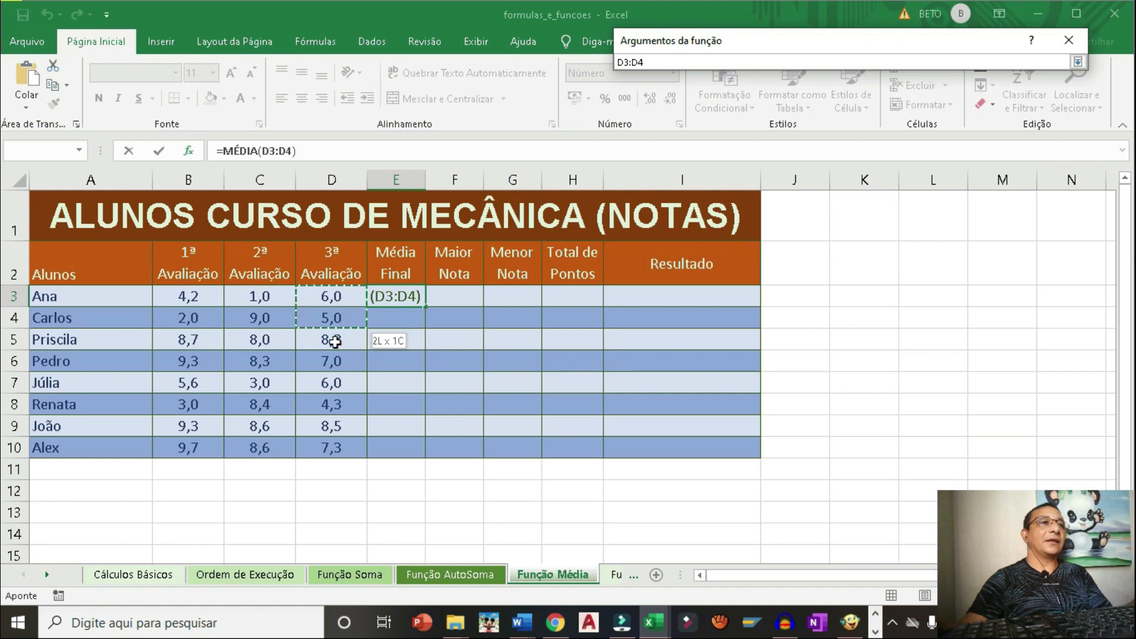
pyautogui.moveTo(335, 342); pyautogui.dragTo(195, 298)
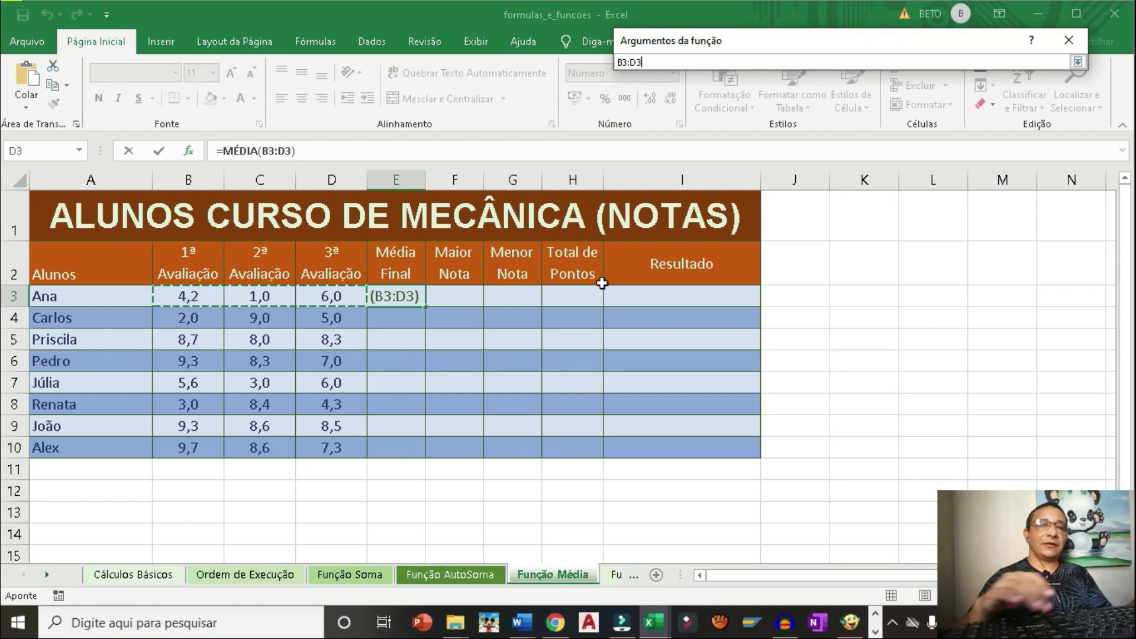
pyautogui.press('Return')
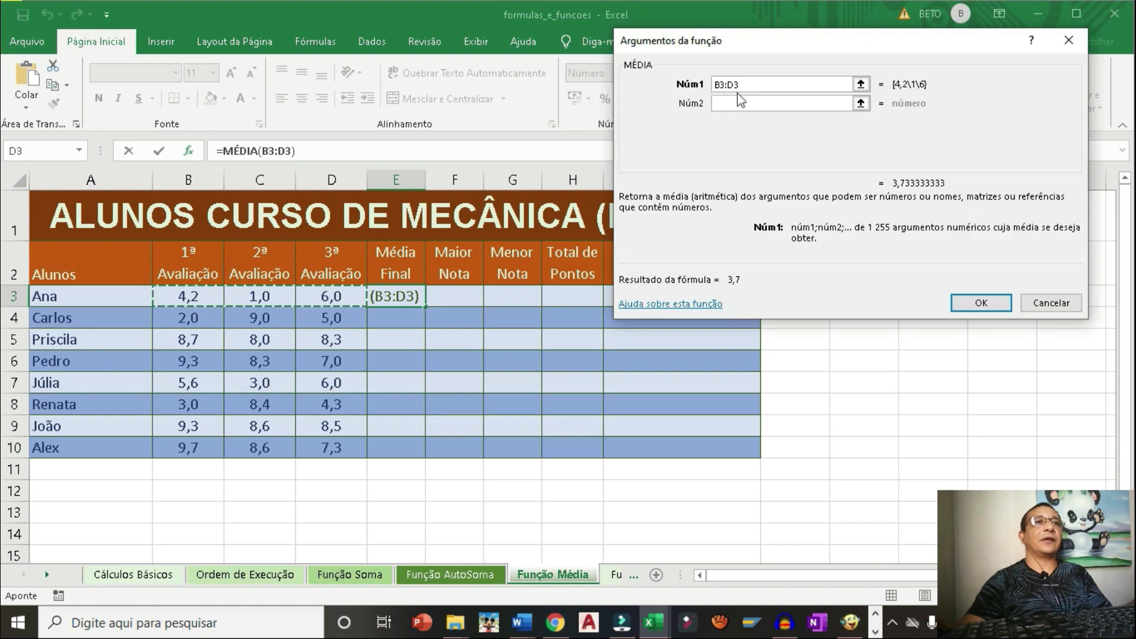
pyautogui.click(979, 305)
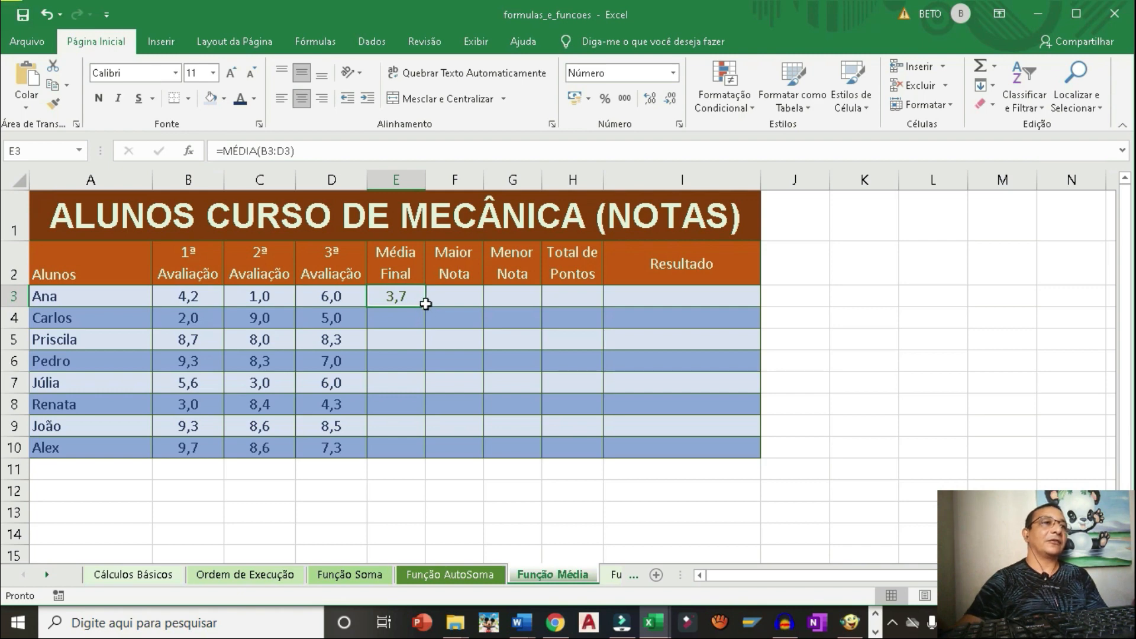
# - Autofill the average formula from E3 down to E10 in one go and undo that fill
pyautogui.doubleClick(426, 303)
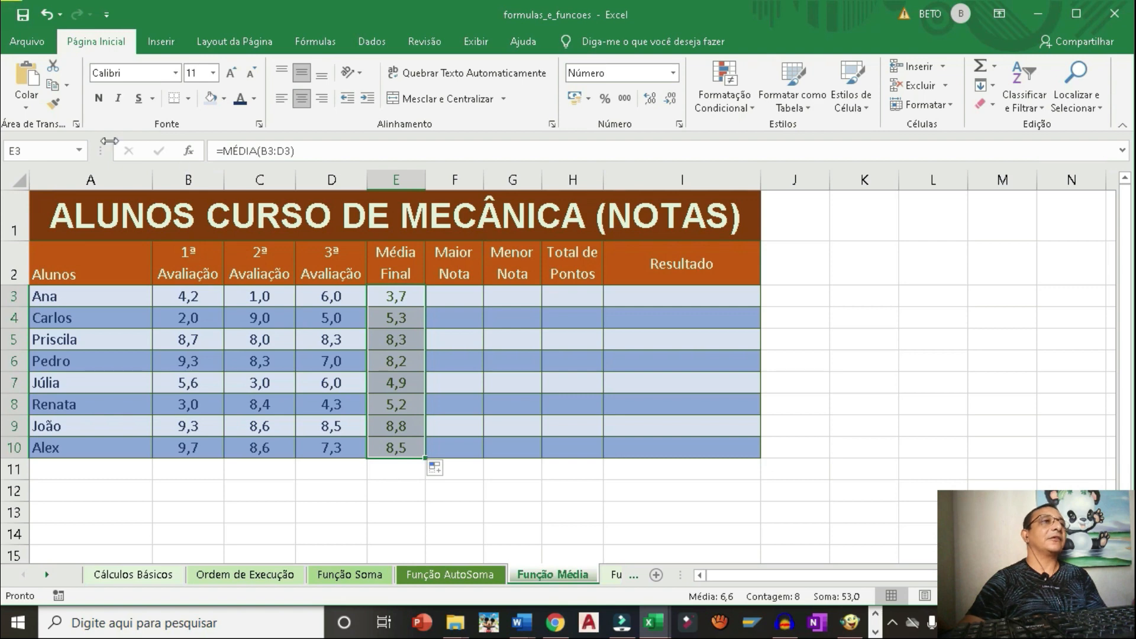
pyautogui.click(45, 13)
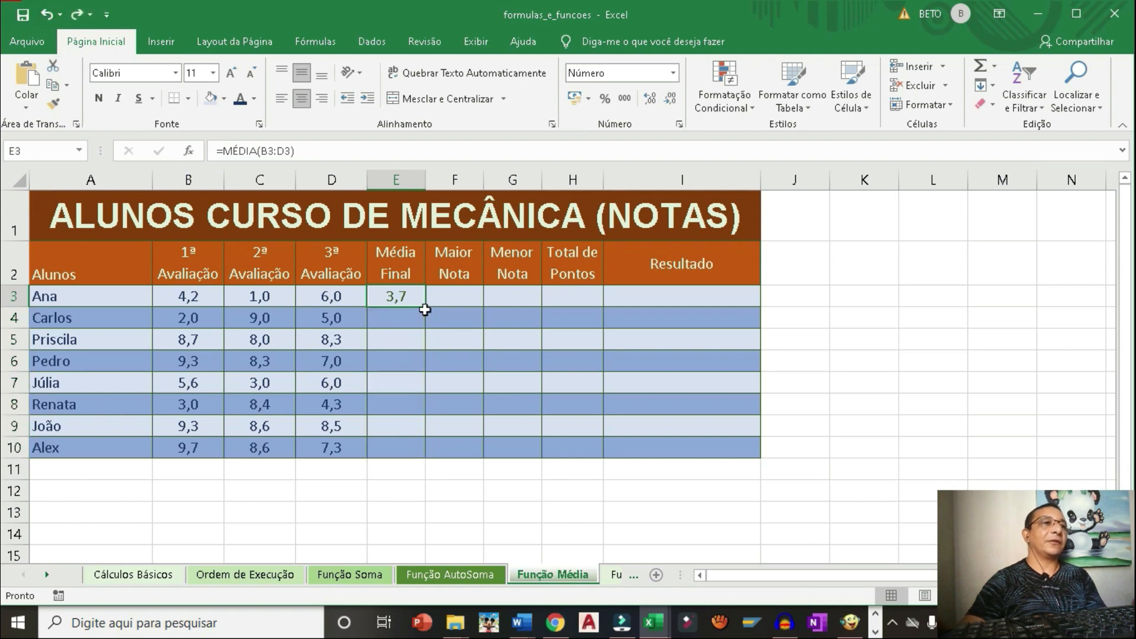
# - Fill the average formula from E3 down to E5, extend it to E10, and undo only that extension
pyautogui.moveTo(427, 306); pyautogui.dragTo(421, 454)
pyautogui.click(396, 339)
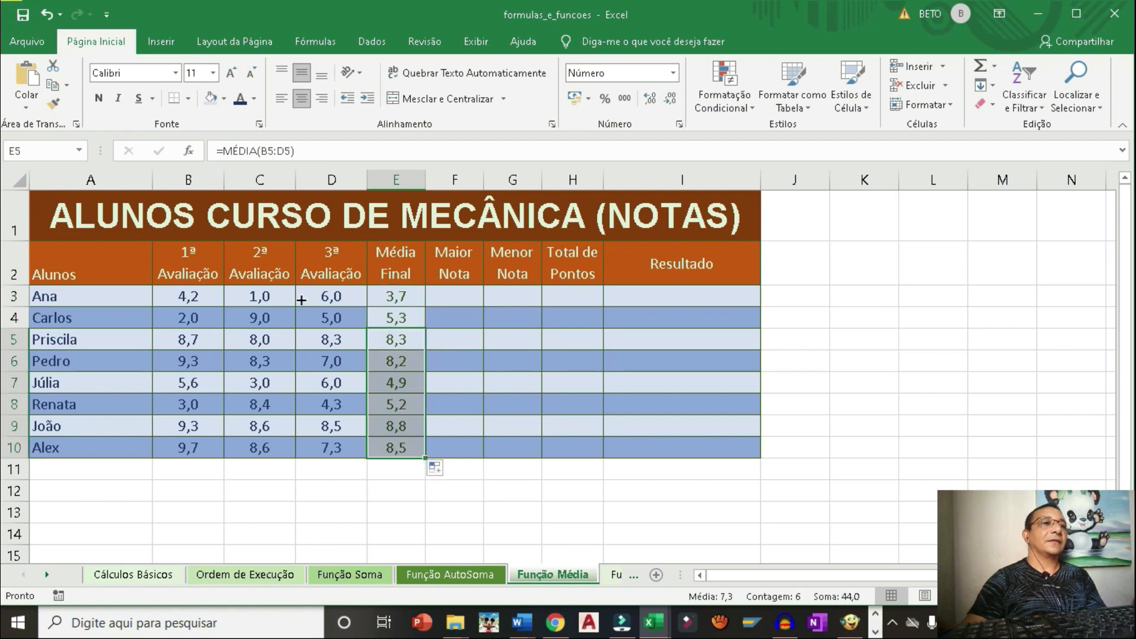
pyautogui.click(45, 16)
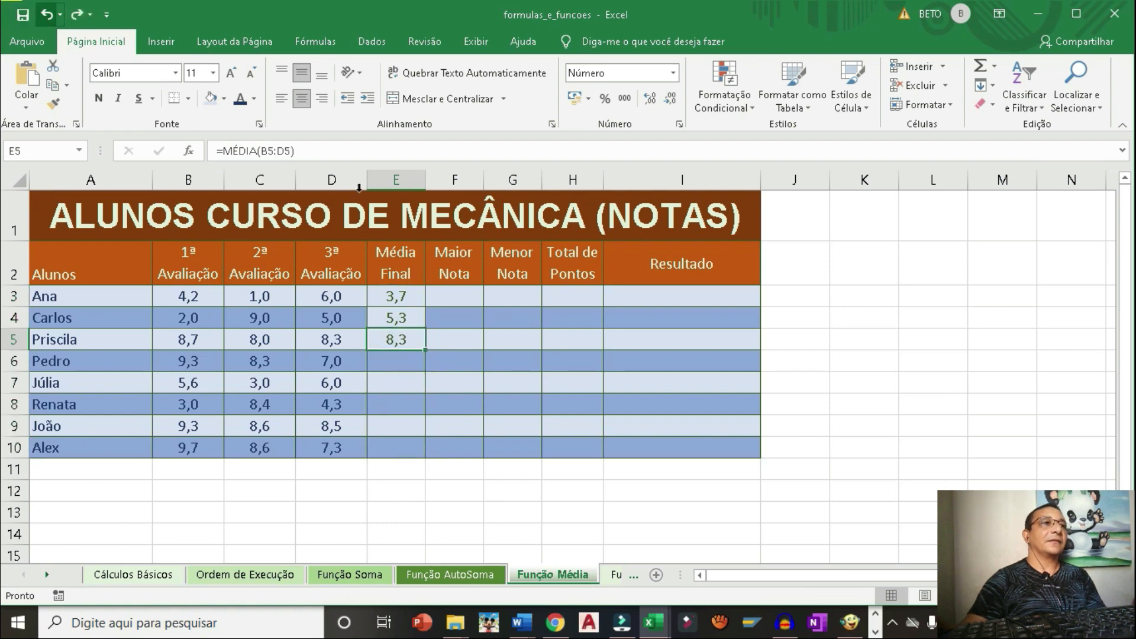